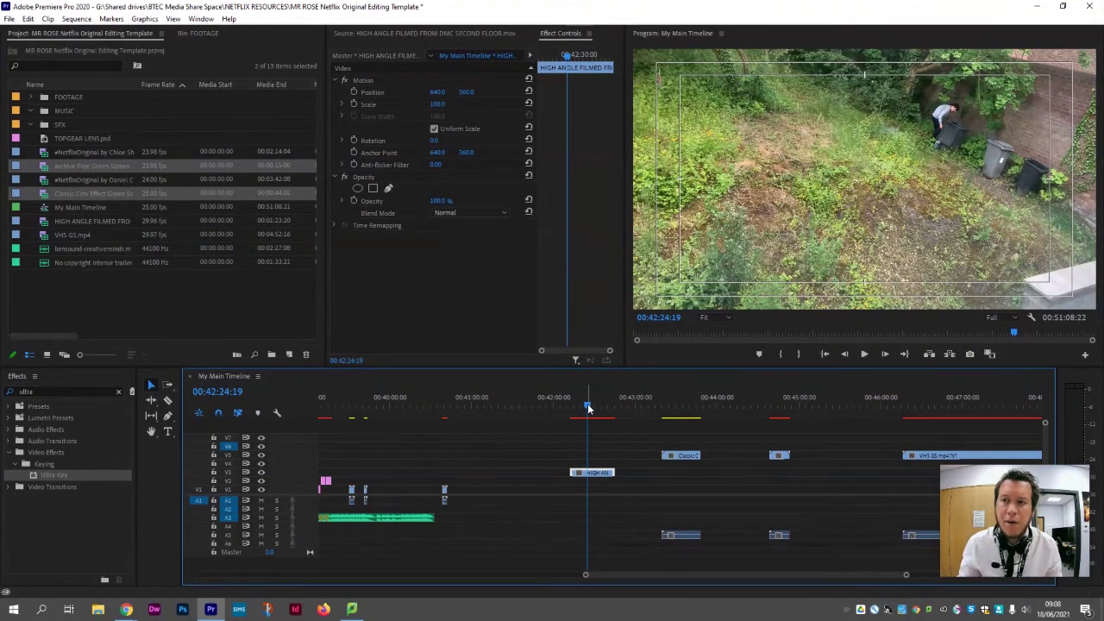
Scrub back and forth through the high-angle garden clip to preview its frames.
mouse_move(588, 409)
left_mouse_down()
mouse_move(601, 416)
mouse_move(574, 425)
mouse_move(606, 426)
mouse_move(590, 430)
left_mouse_up()
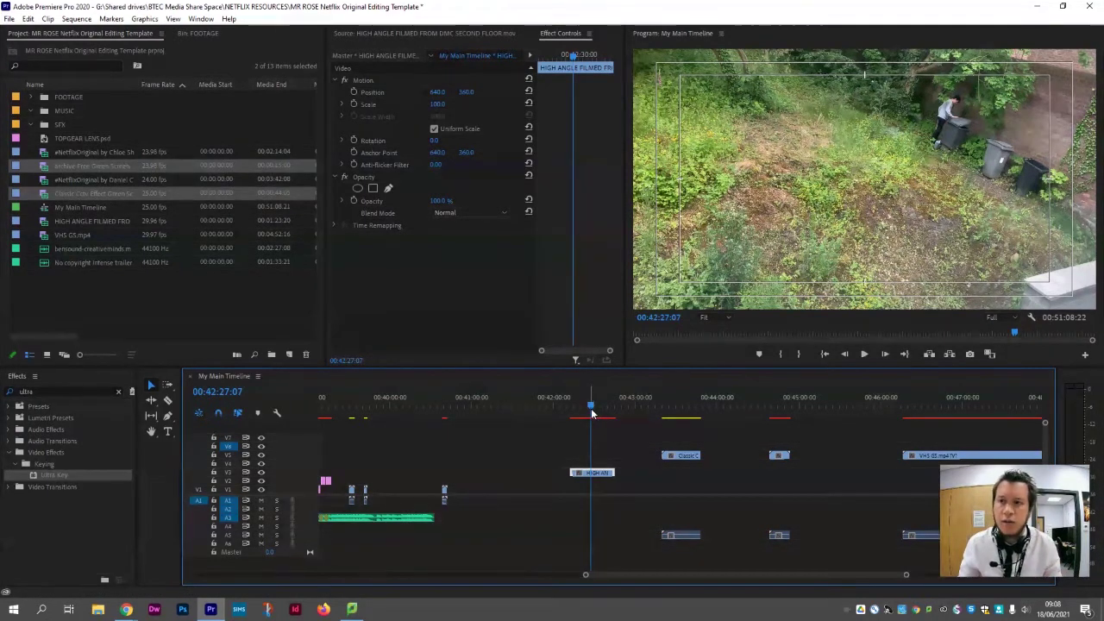
mouse_move(591, 407)
left_mouse_down()
mouse_move(571, 414)
mouse_move(599, 412)
mouse_move(585, 418)
mouse_move(603, 422)
mouse_move(590, 422)
left_mouse_up()
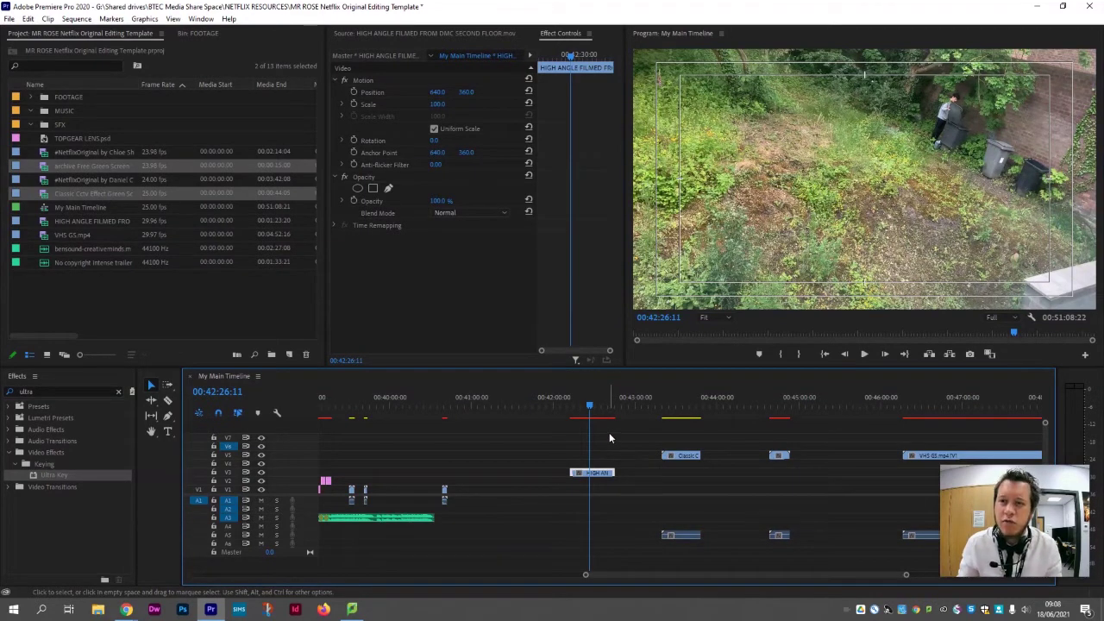
left_click(594, 412)
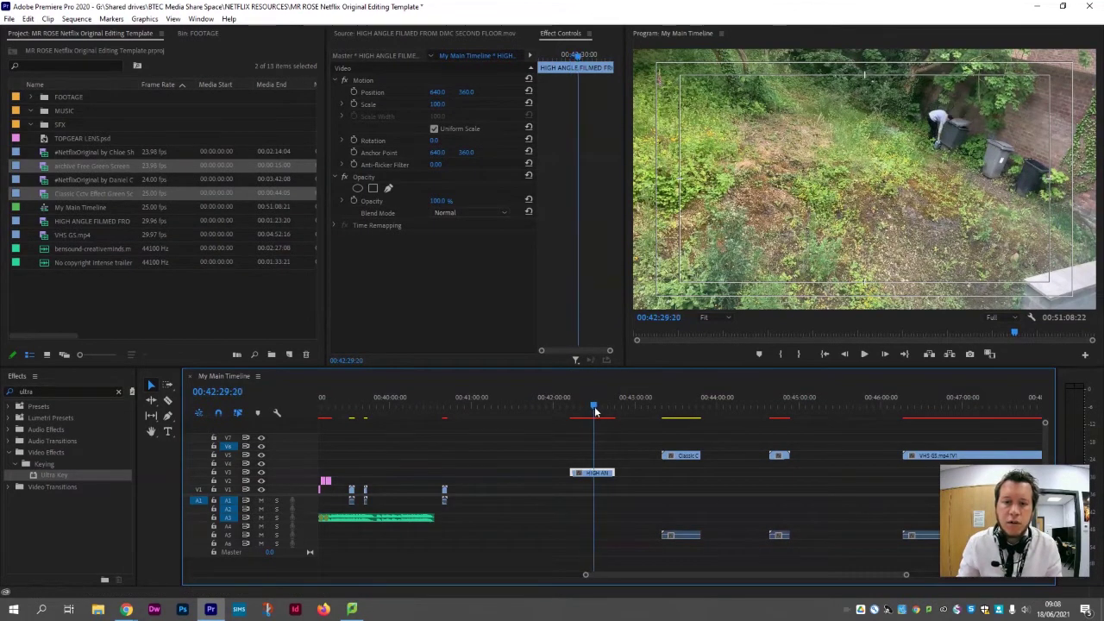
Compare the archive Free Green Screen and Classic Cctv overlay videos, ending on Classic Cctv.
mouse_move(126, 609)
left_click(97, 564)
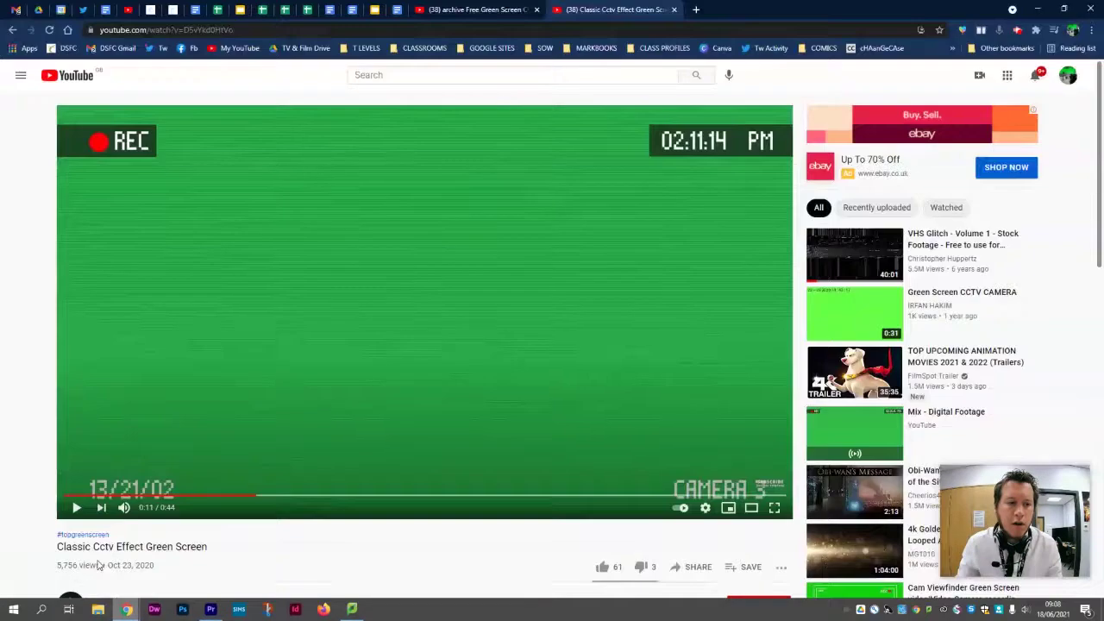
left_click(483, 11)
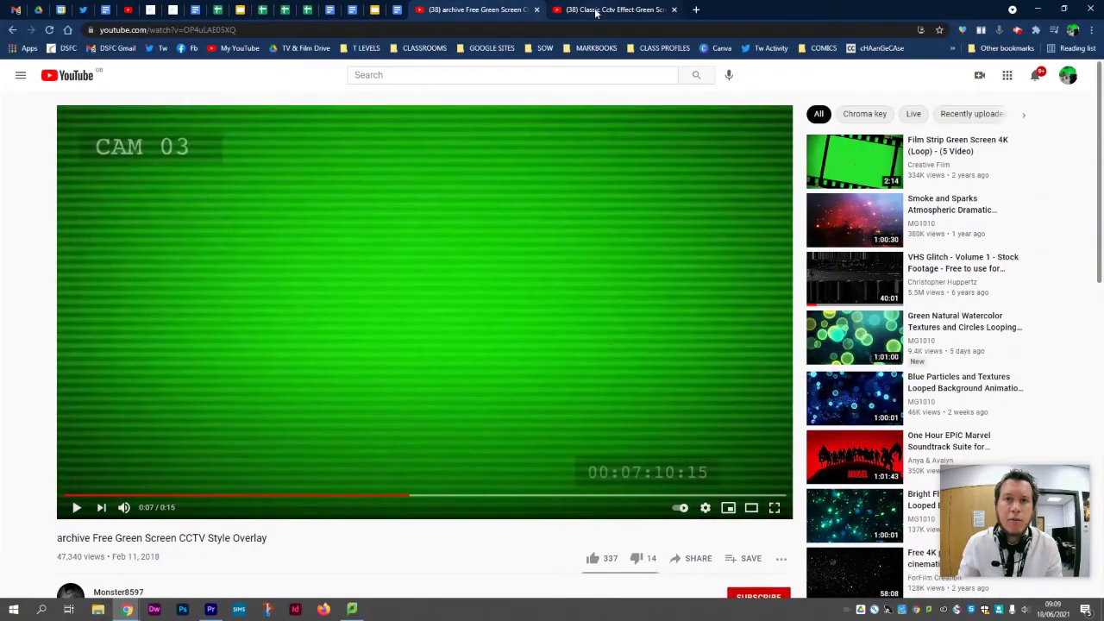
left_click(586, 10)
left_click(507, 11)
left_click(589, 9)
left_click(495, 10)
left_click(573, 10)
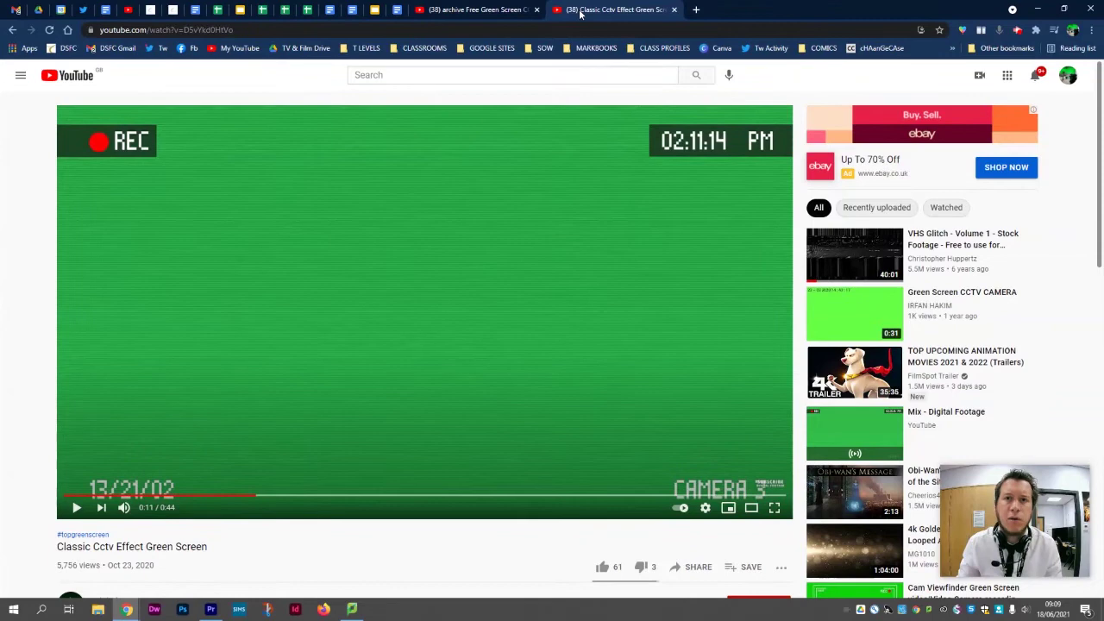
Move the Classic Cctv clip from V5 onto V6 so it overlaps the HIGH ANGLE garden clip.
left_click(210, 608)
mouse_move(676, 405)
left_mouse_down()
mouse_move(694, 408)
mouse_move(664, 413)
mouse_move(678, 416)
left_mouse_up()
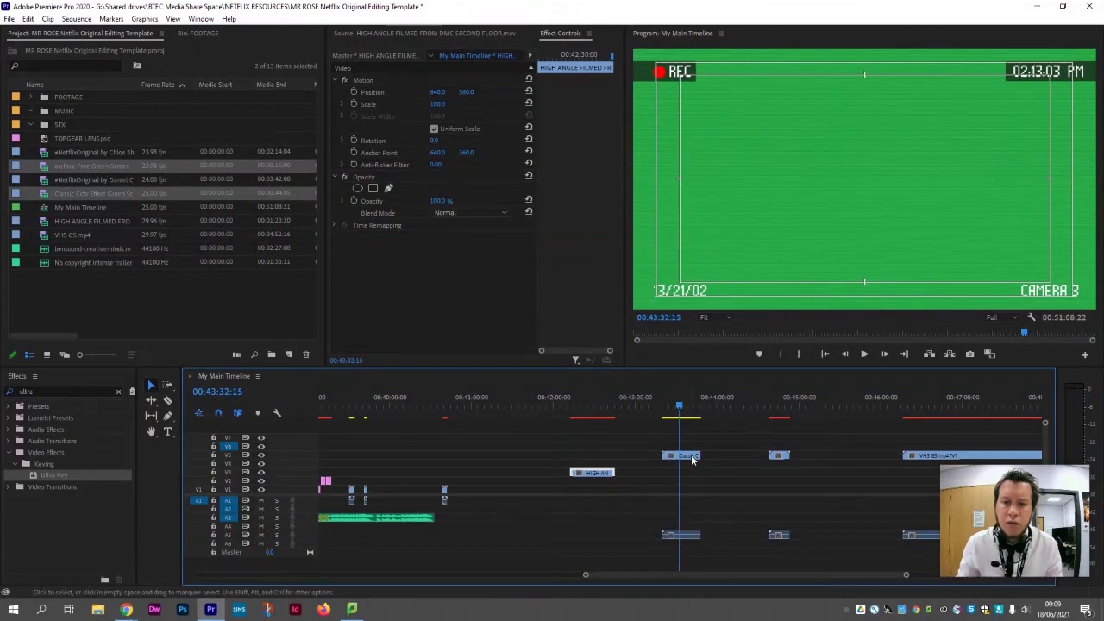
left_click_drag(690, 455, 606, 451)
left_click_drag(570, 416, 587, 420)
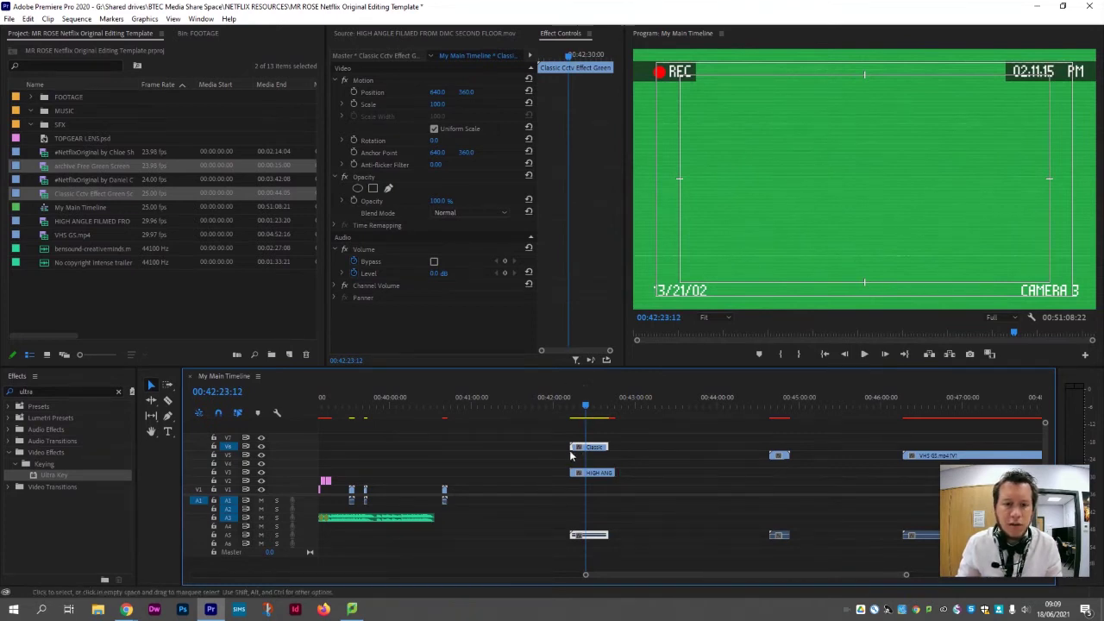
left_click(583, 475)
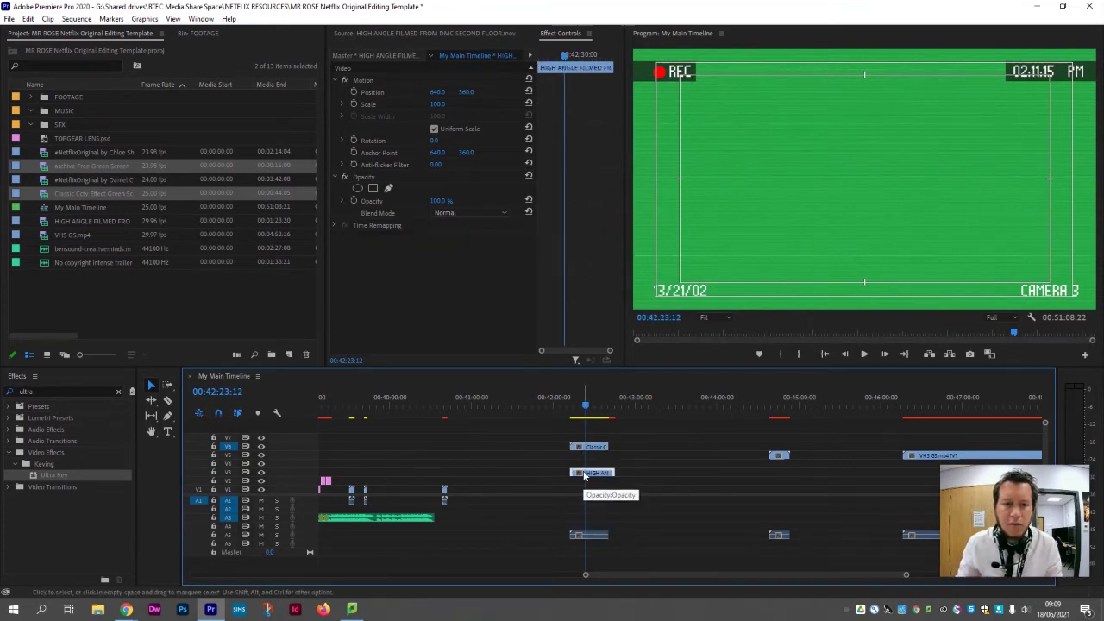
left_click_drag(585, 411, 580, 411)
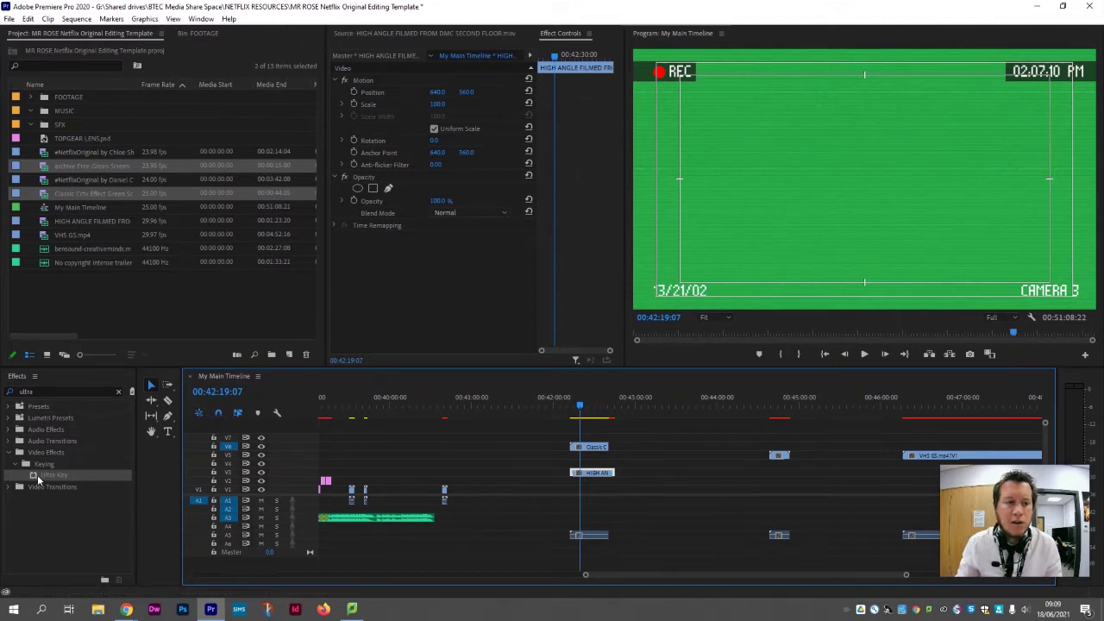
Apply Ultra Key to the Classic Cctv clip and sample its green background as the Key Color.
left_click_drag(36, 480, 603, 449)
left_click_drag(579, 410, 584, 413)
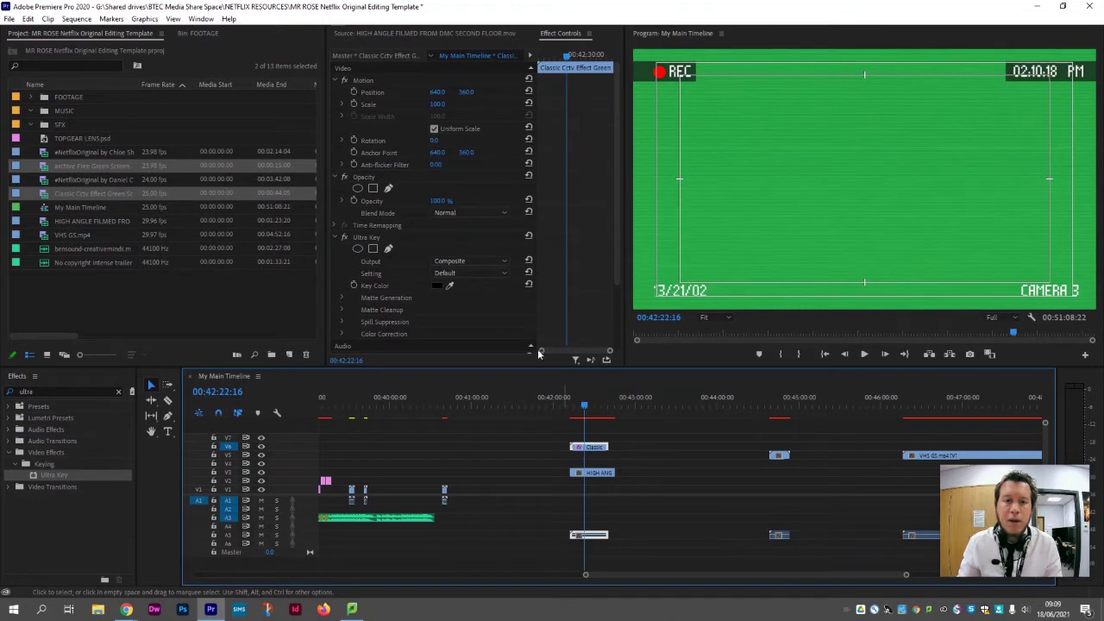
left_click(450, 286)
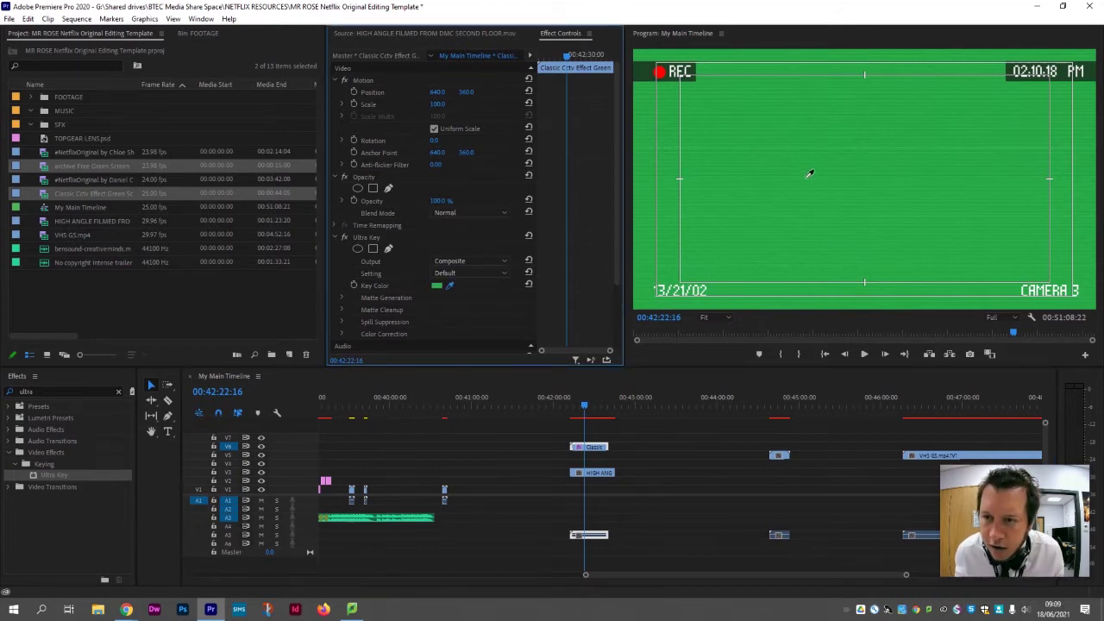
left_click(808, 177)
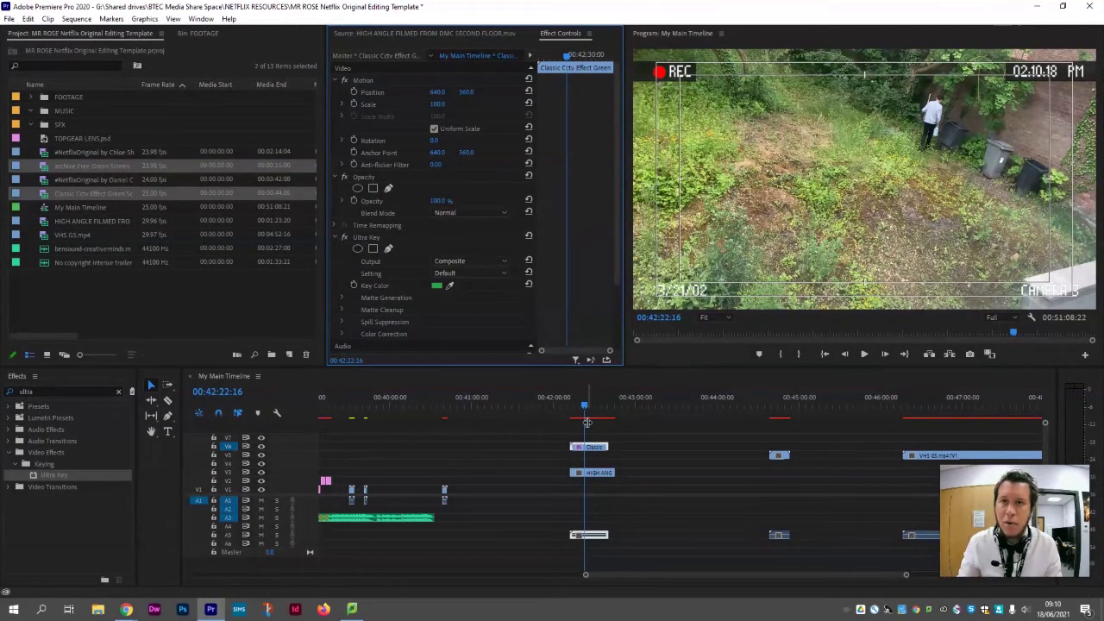
Slide the archive Free Green Screen clip left to line up with the garden footage.
left_click(778, 455)
left_click_drag(762, 458, 574, 457)
left_click_drag(588, 413, 581, 411)
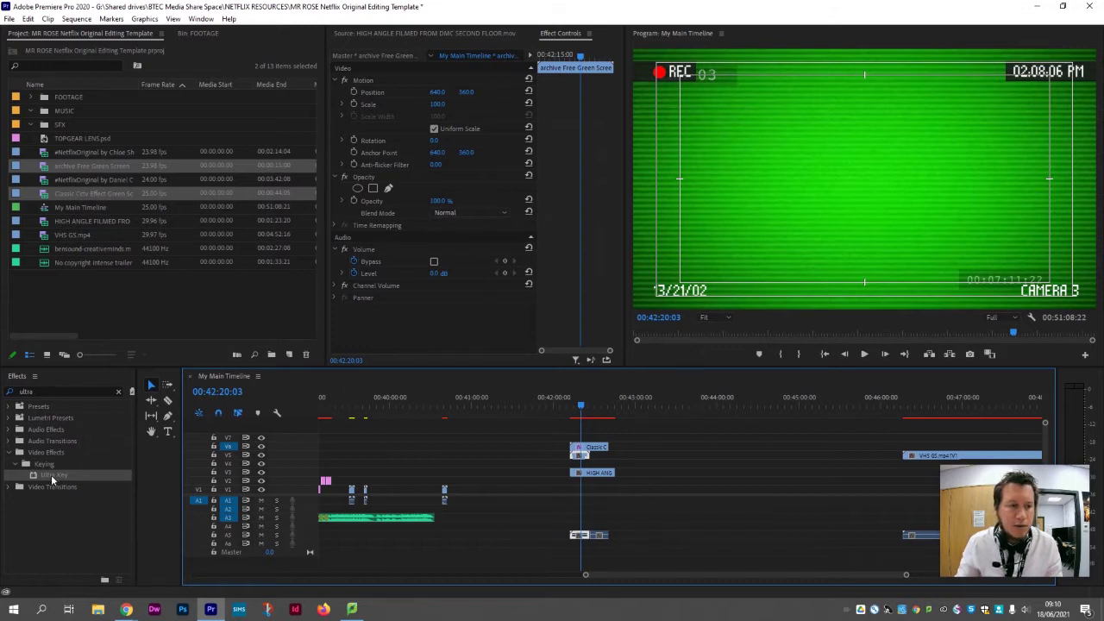
Apply Ultra Key to the archive scan-line clip and sample its green as the Key Color.
left_click_drag(52, 475, 582, 455)
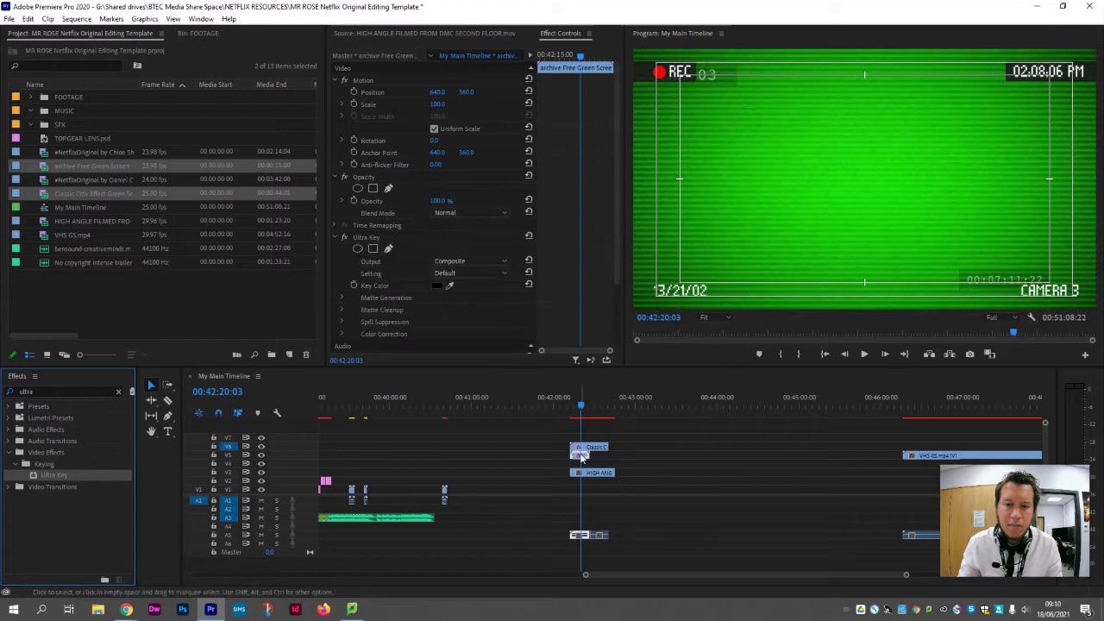
left_click(449, 285)
left_click(721, 219)
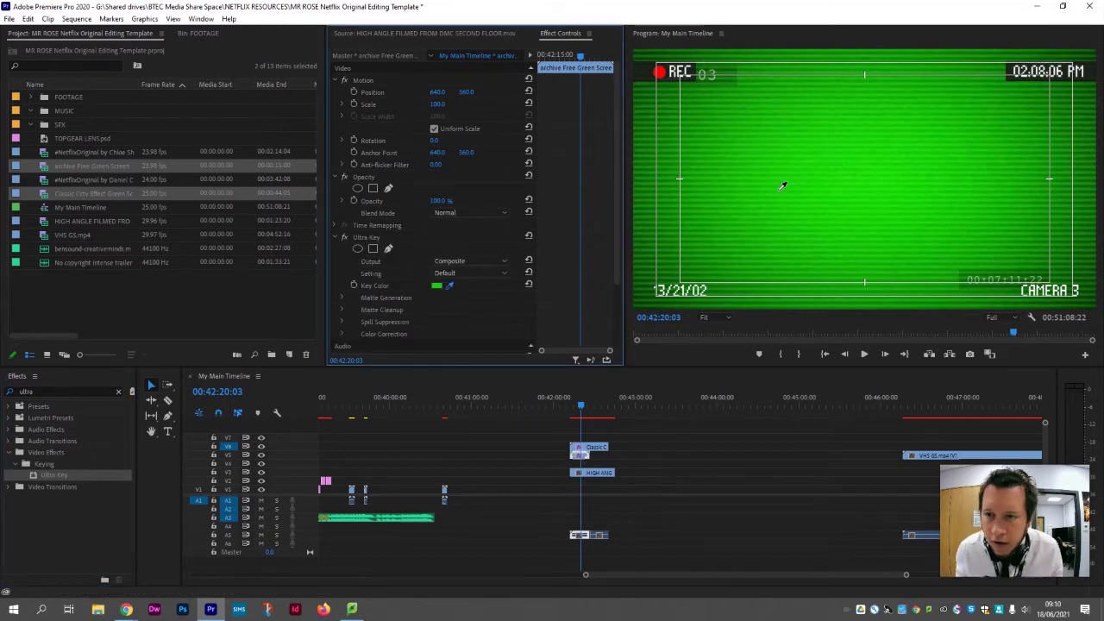
left_click(779, 187)
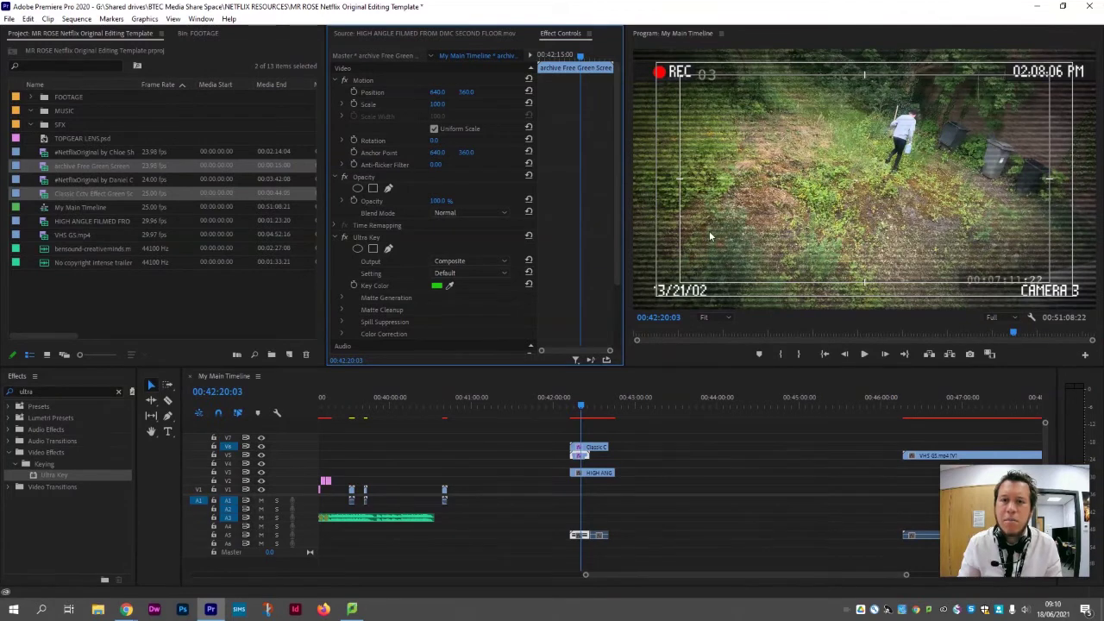
mouse_move(585, 403)
left_mouse_down()
mouse_move(573, 406)
mouse_move(580, 412)
left_mouse_up()
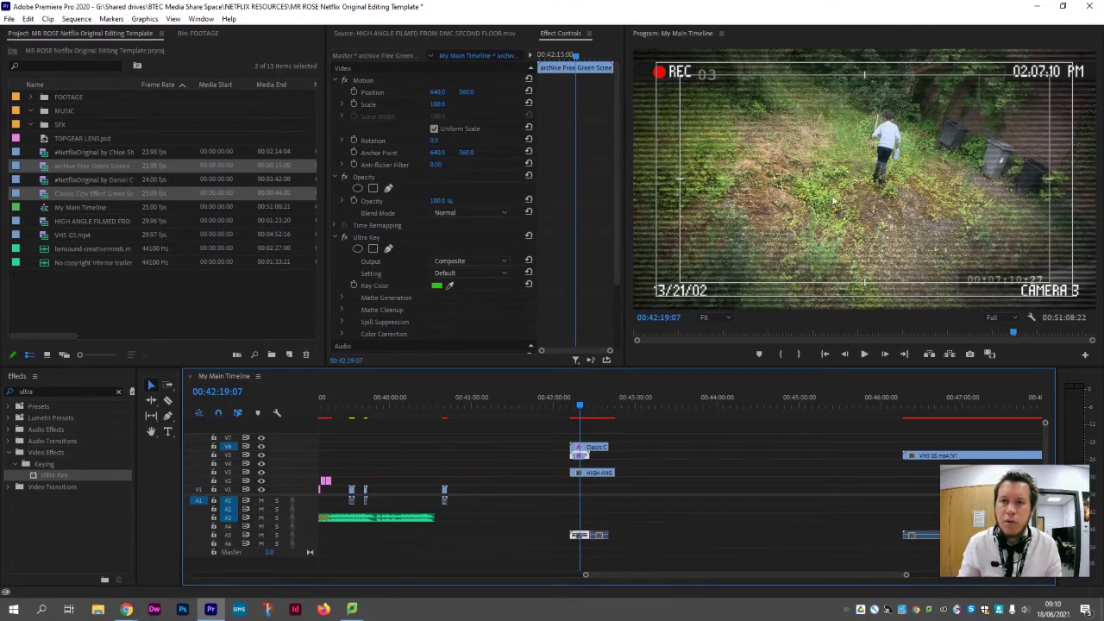
left_click(587, 450)
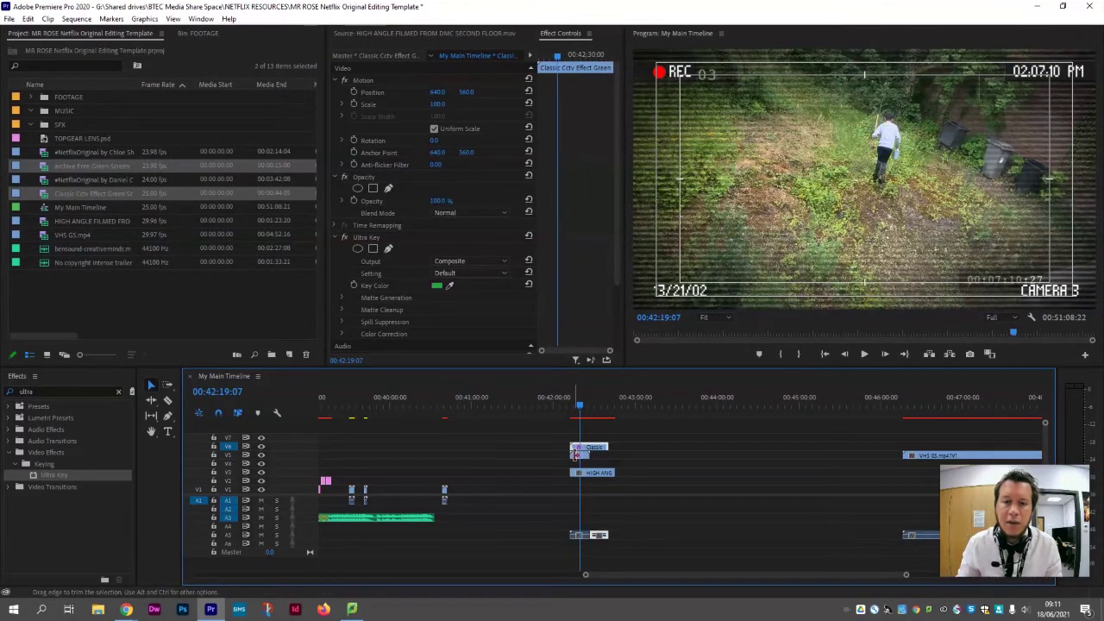
left_click(580, 457)
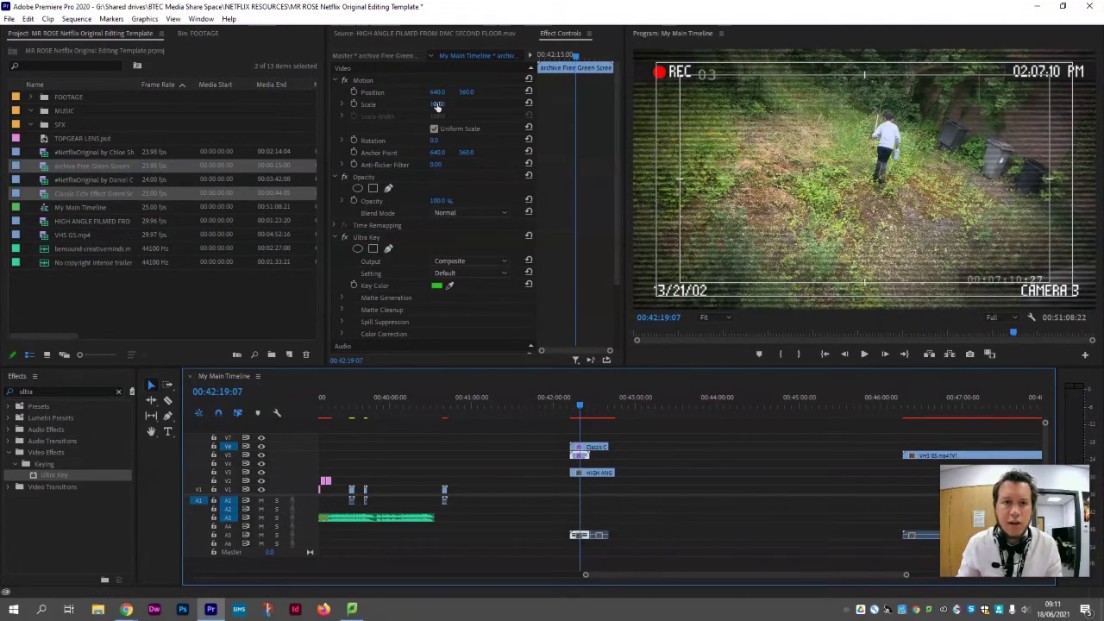
left_click_drag(437, 104, 469, 112)
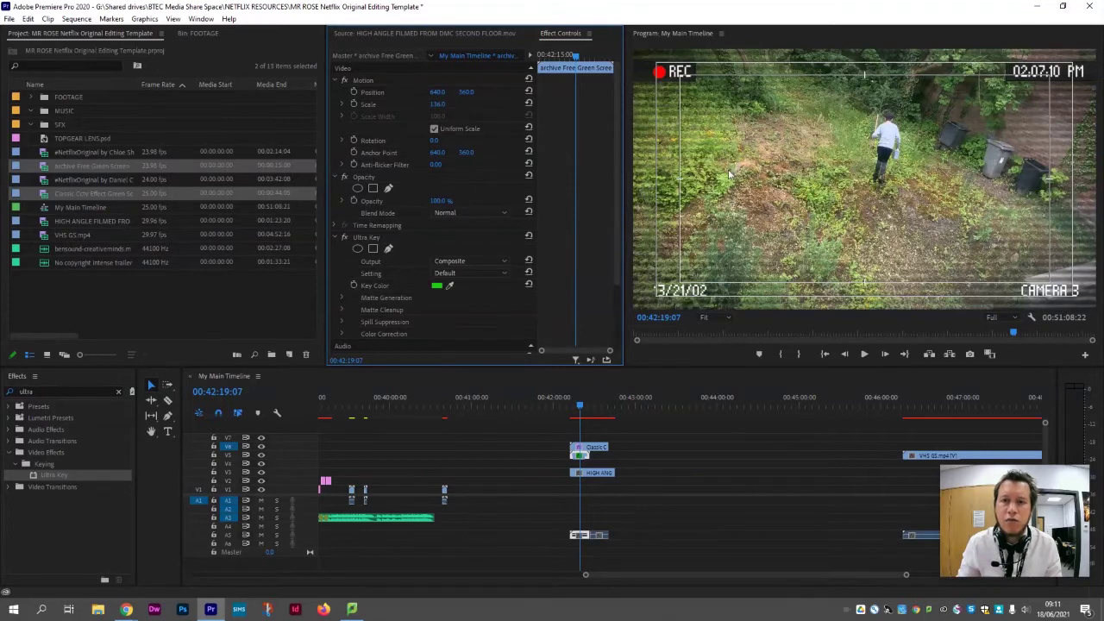
left_click_drag(579, 412, 572, 412)
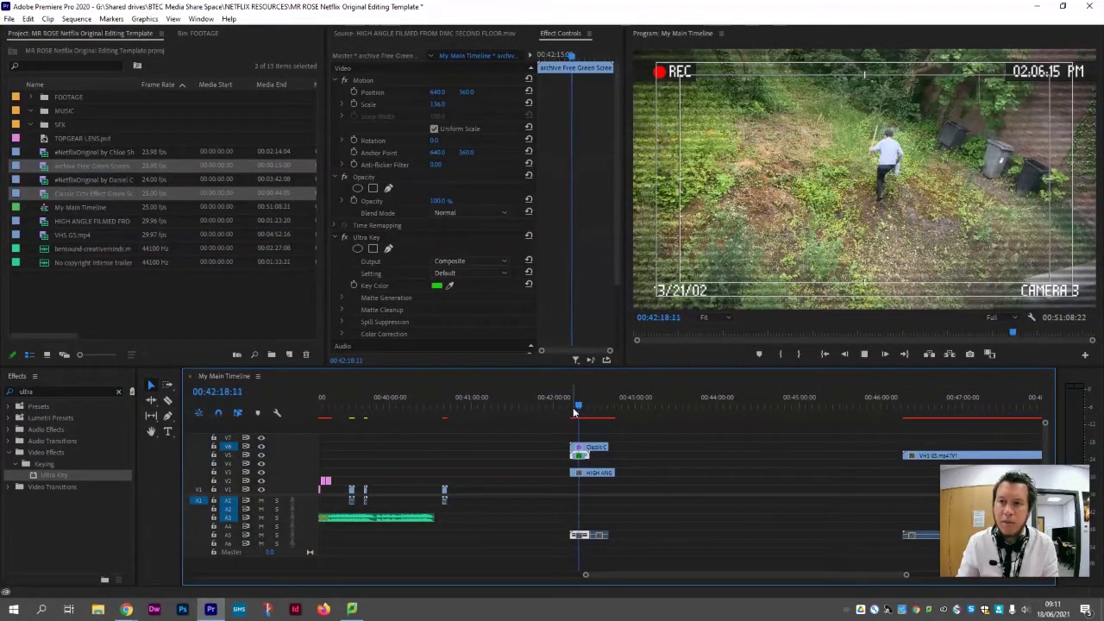
Paste a copy of the V5 green-screen overlay clip and move it beside the original.
key("space")
left_click(586, 457)
left_click(584, 457)
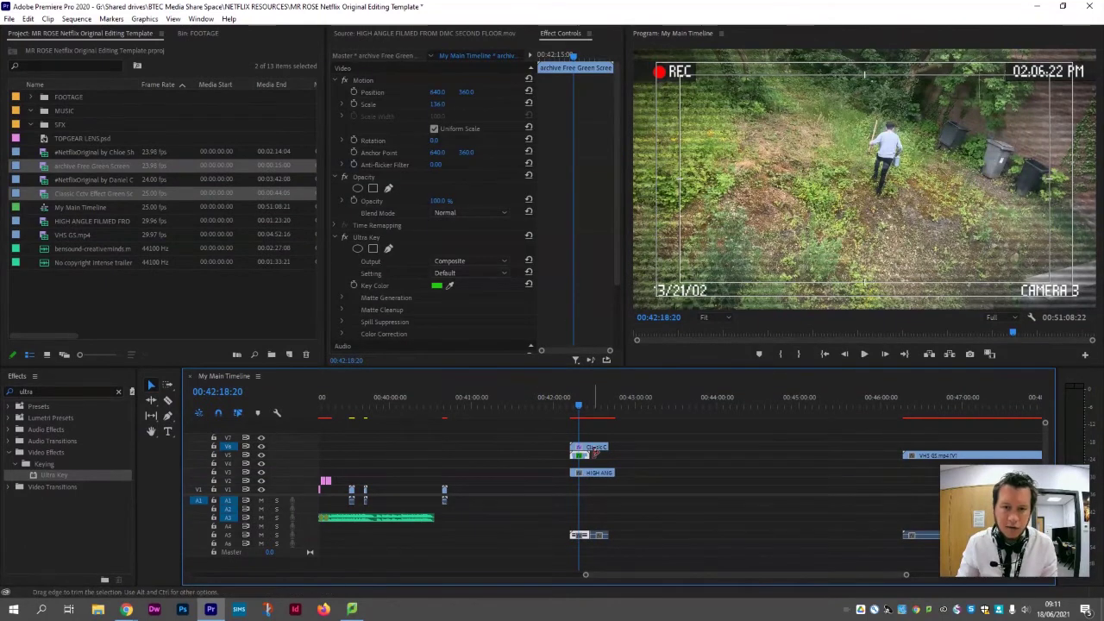
left_click(660, 409)
key("ctrl+v")
left_click_drag(715, 427, 603, 450)
left_click(590, 412)
left_click_drag(589, 412, 607, 415)
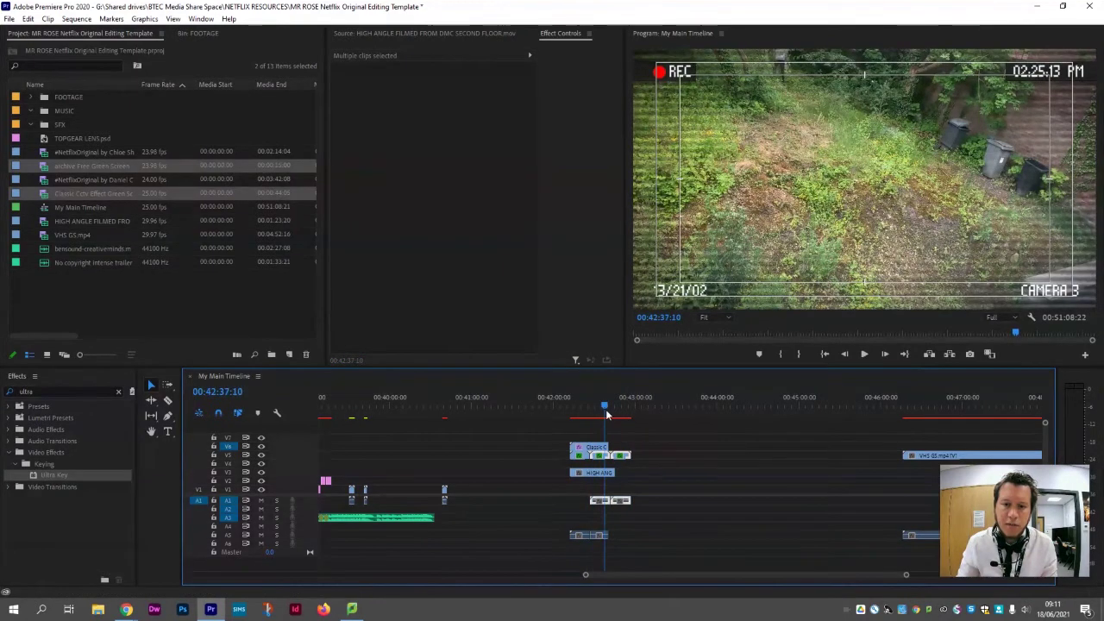
Paste another Classic Cctv copy against the first overlay and trim its end to fit the footage.
left_click(593, 449)
left_click(671, 416)
key("ctrl+v")
left_click_drag(687, 451, 622, 472)
left_click(610, 477)
left_click(634, 448)
left_click(630, 461)
left_click_drag(608, 417, 582, 417)
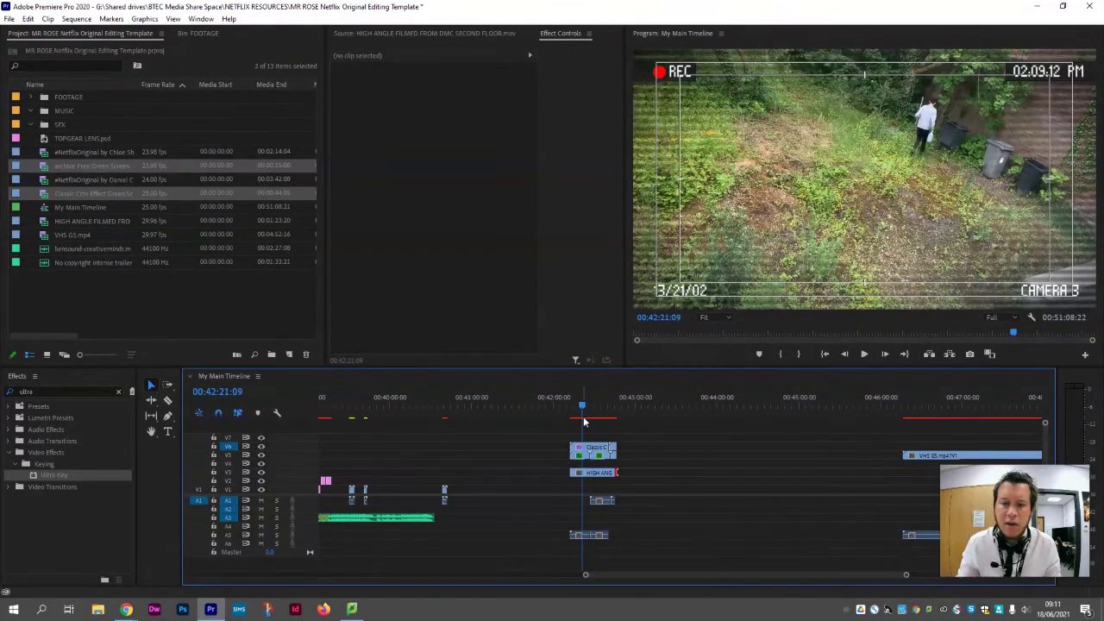
Toggle the scan-line track's visibility to compare, then check the overlay and HIGH ANGLE clips.
left_click(261, 464)
left_click(261, 464)
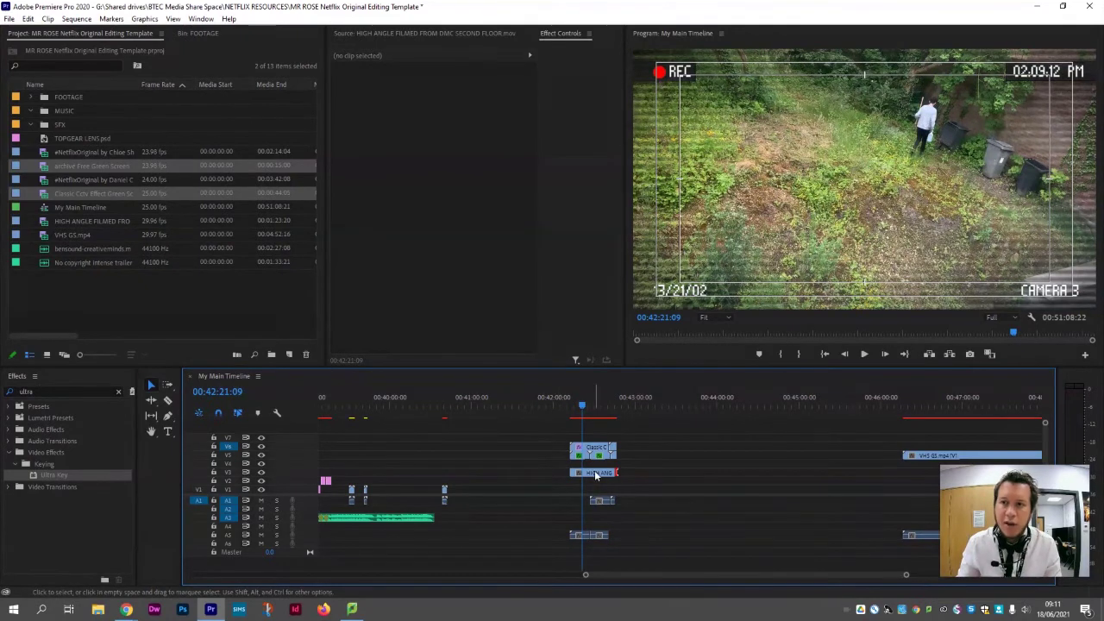
left_click(595, 475)
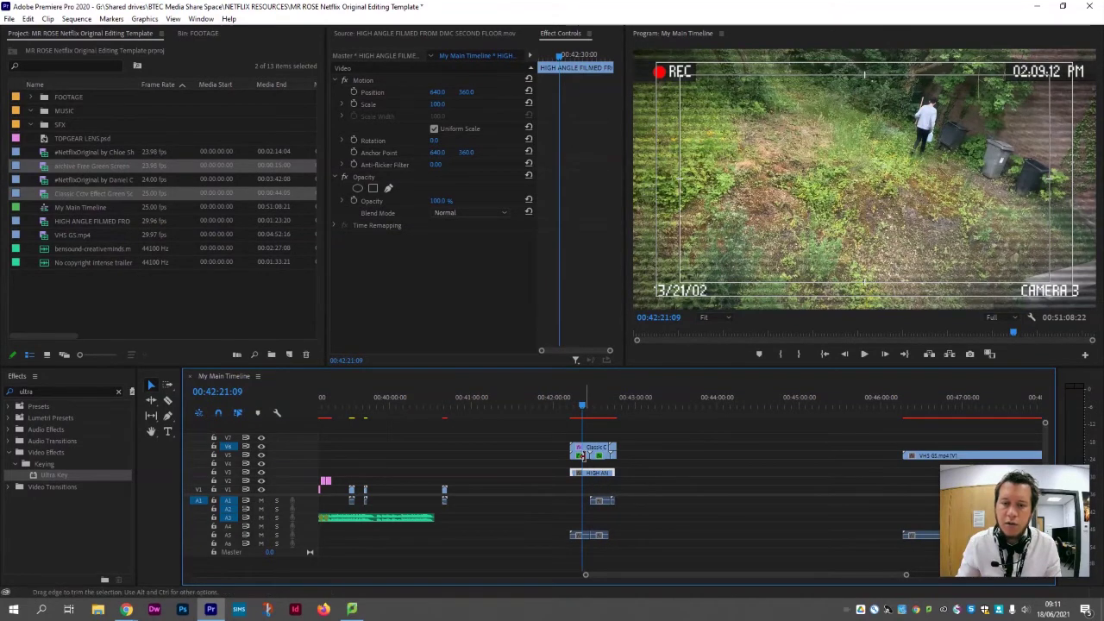
left_click(583, 451)
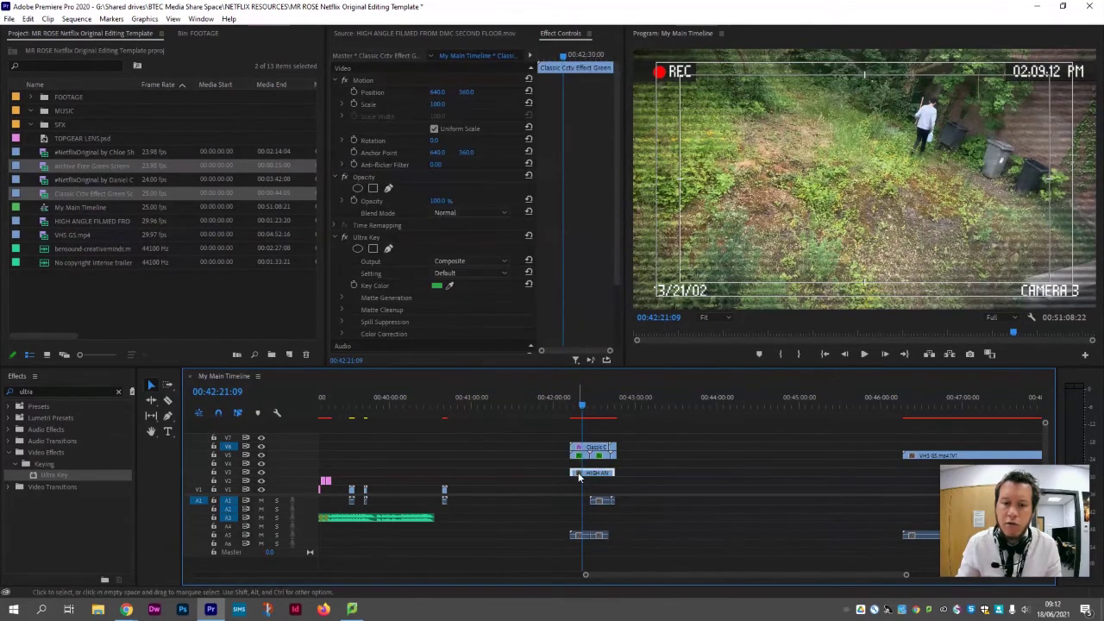
left_click(577, 473)
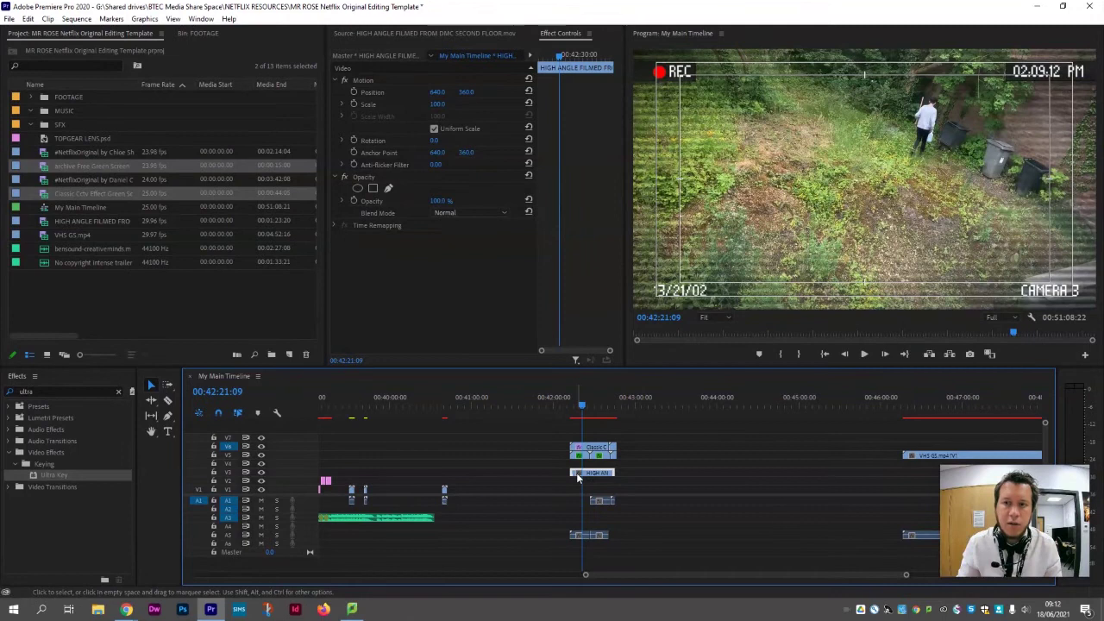
Search Effects for 'hls' and apply Color Balance (HLS) to the HIGH ANGLE garden clip.
left_click(581, 407)
left_click_drag(581, 409, 578, 407)
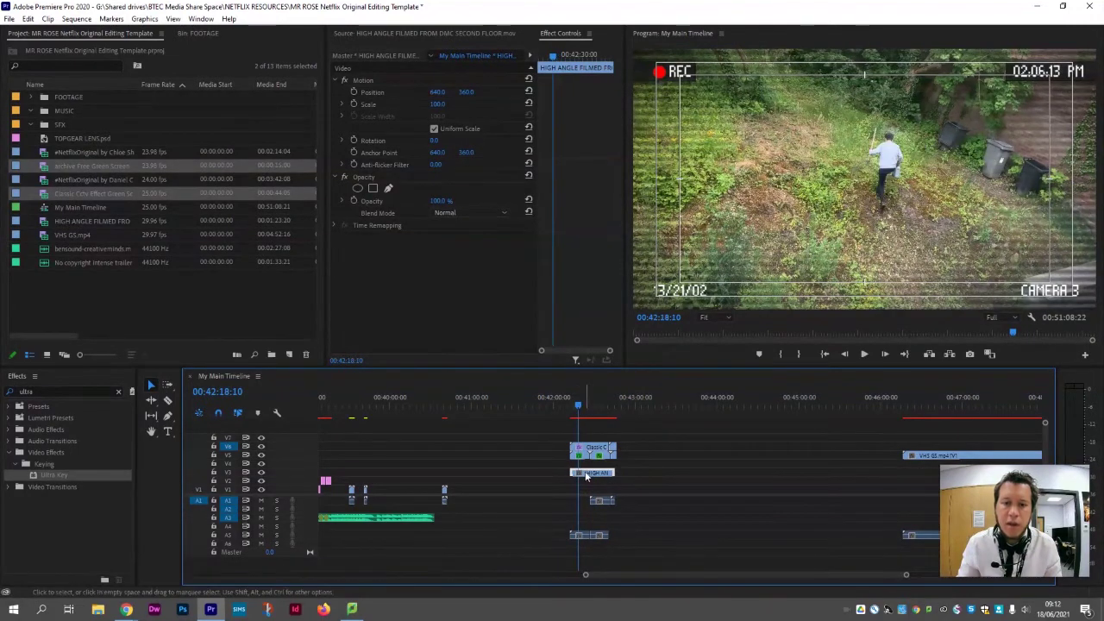
left_click(31, 392)
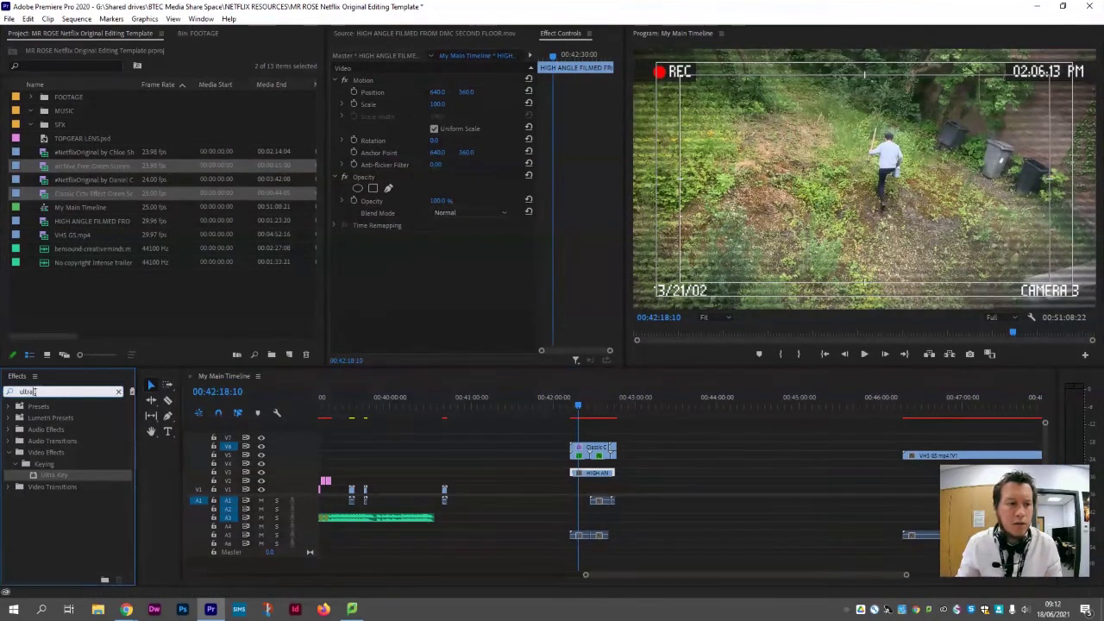
key("BackSpace")
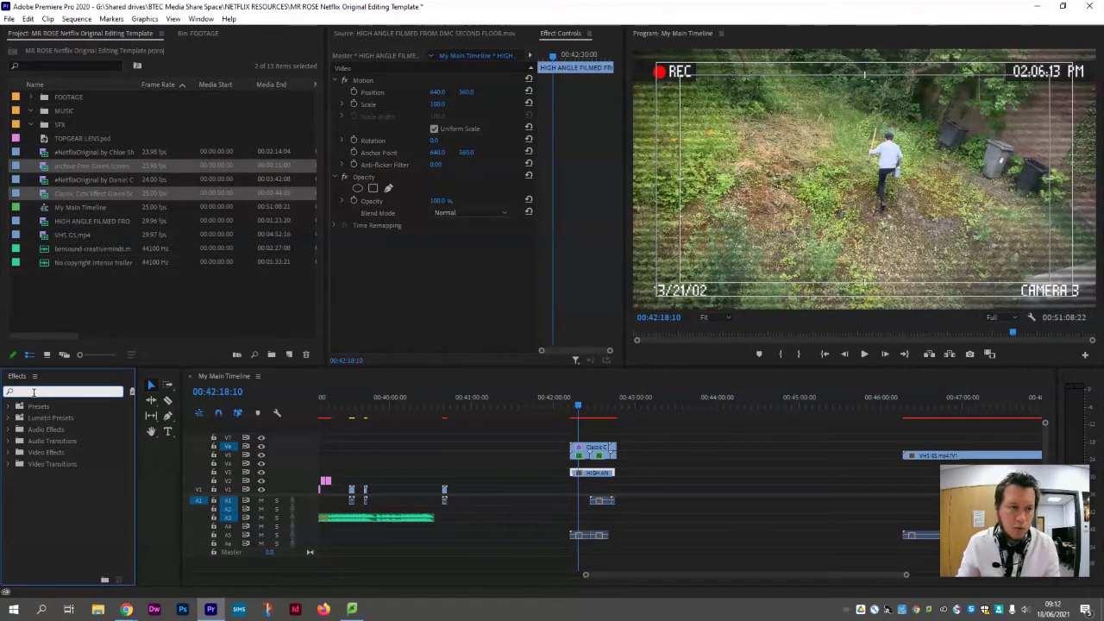
type("hls")
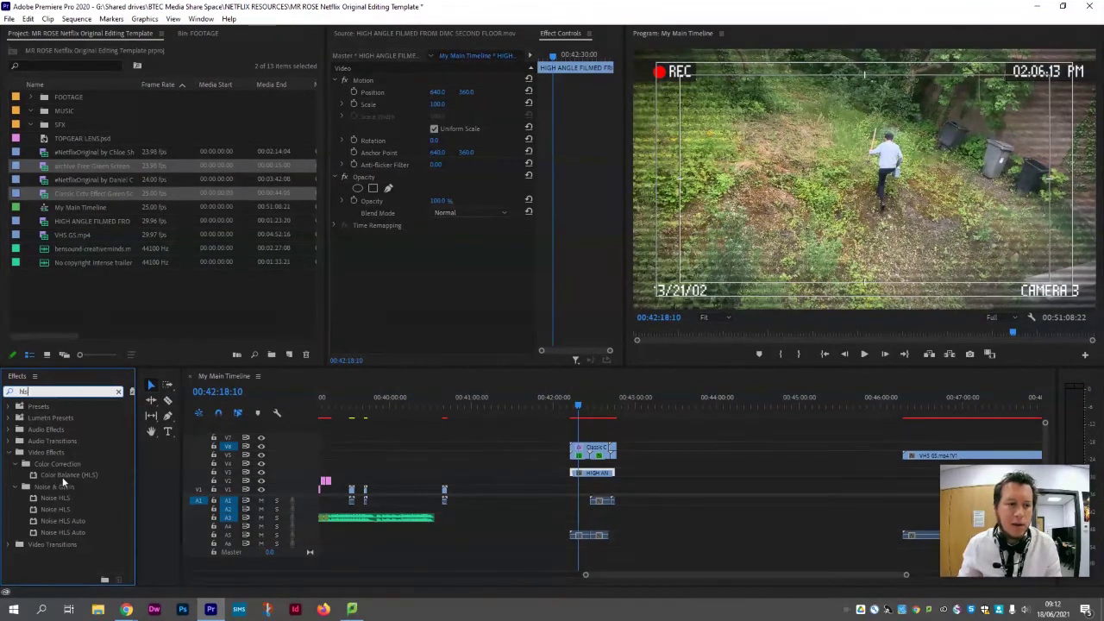
left_click_drag(62, 476, 463, 447)
left_click_drag(572, 469, 573, 471)
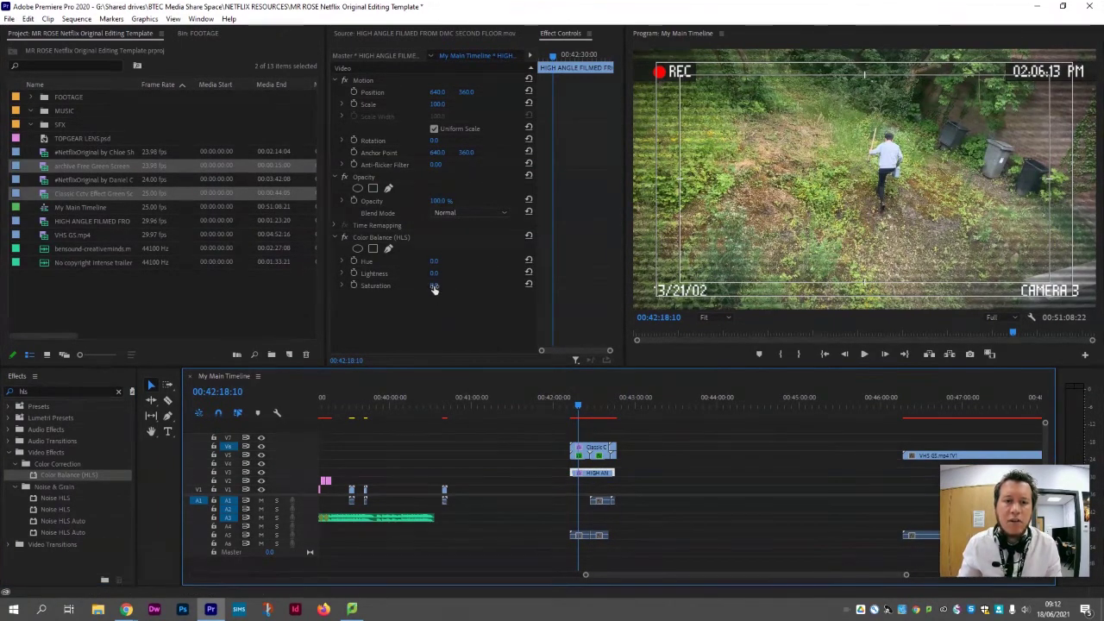
Adjust the Color Balance (HLS) Saturation to about -82 for near-grey footage.
left_click_drag(433, 289, 321, 296)
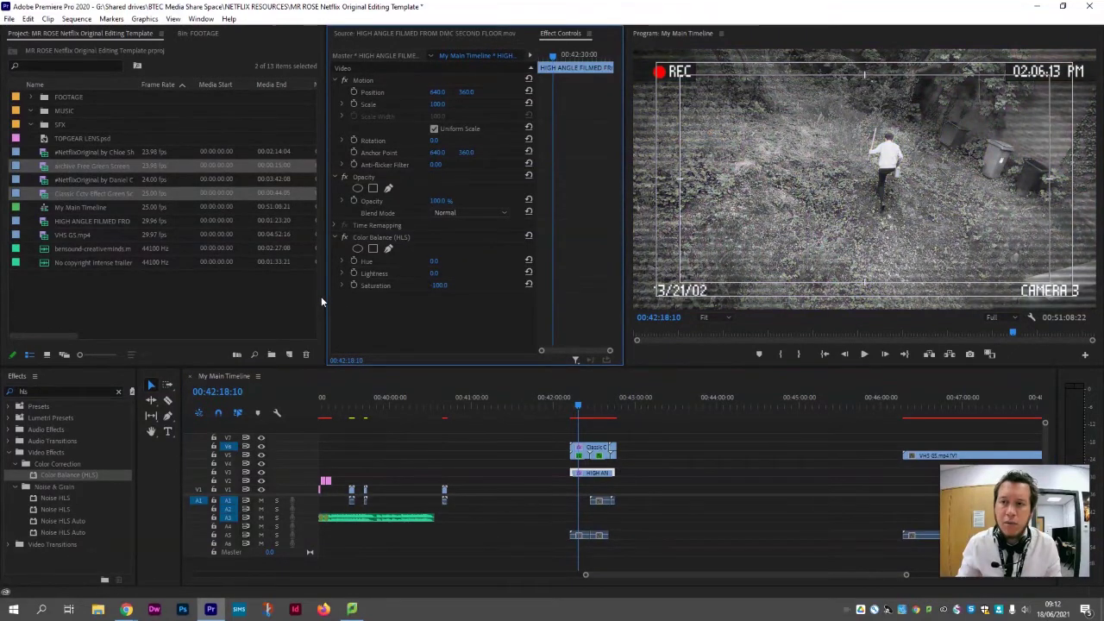
left_click(576, 407)
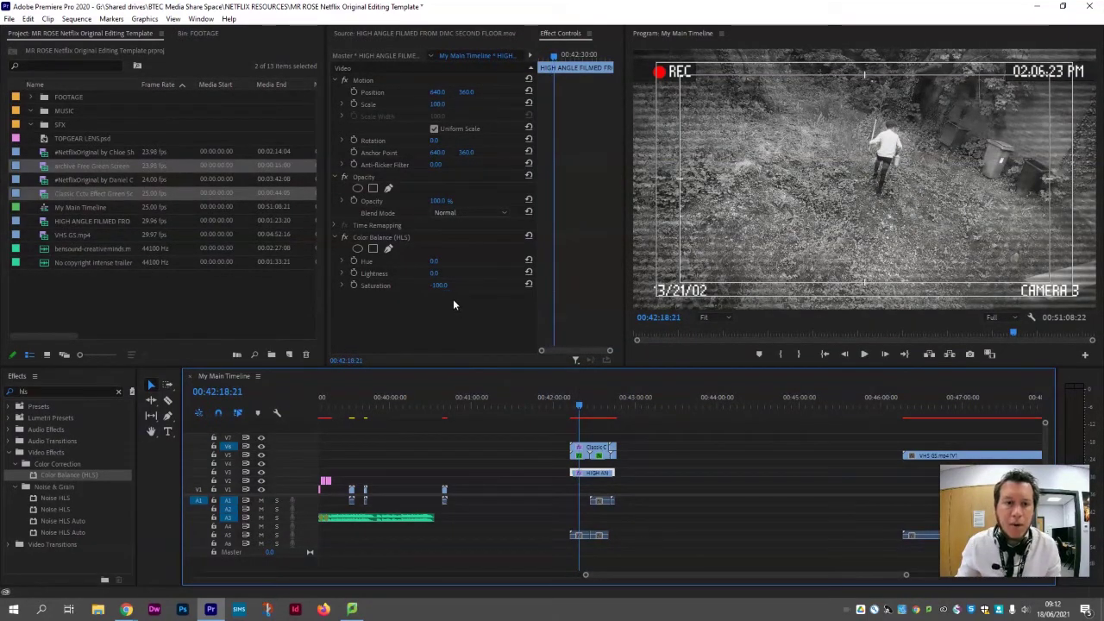
left_click_drag(435, 288, 440, 290)
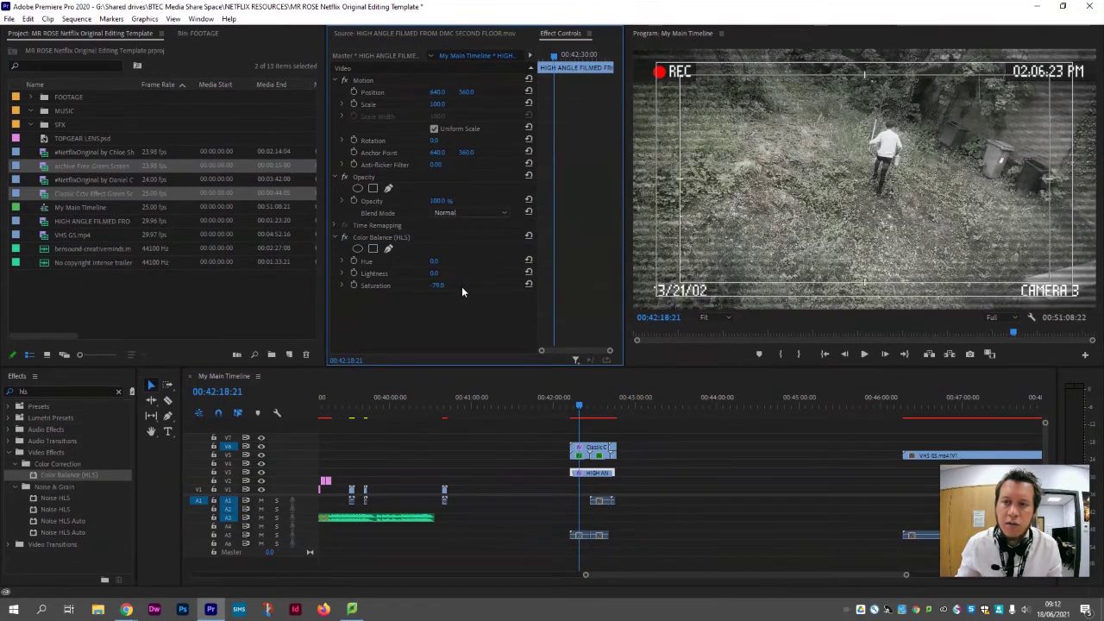
left_click_drag(458, 287, 460, 288)
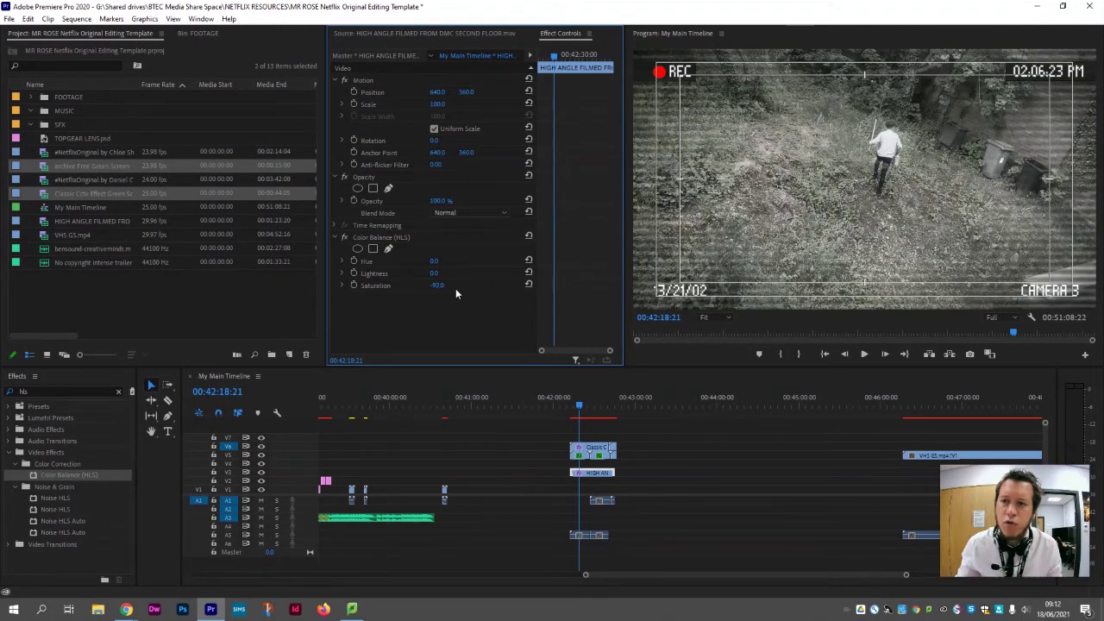
left_click_drag(461, 288, 447, 290)
key("space")
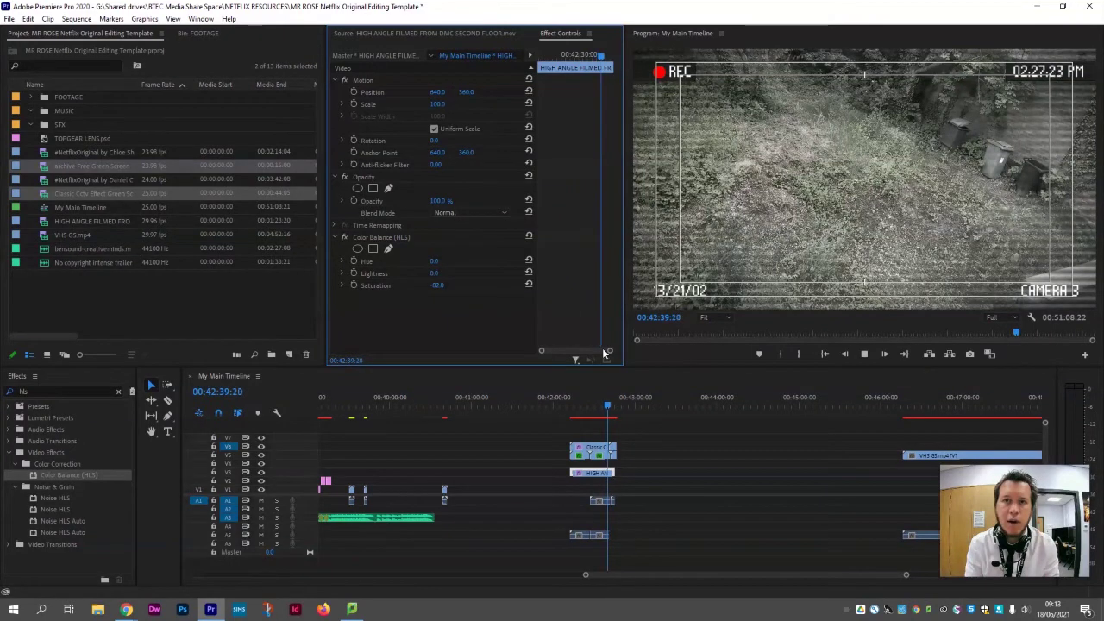
key("space")
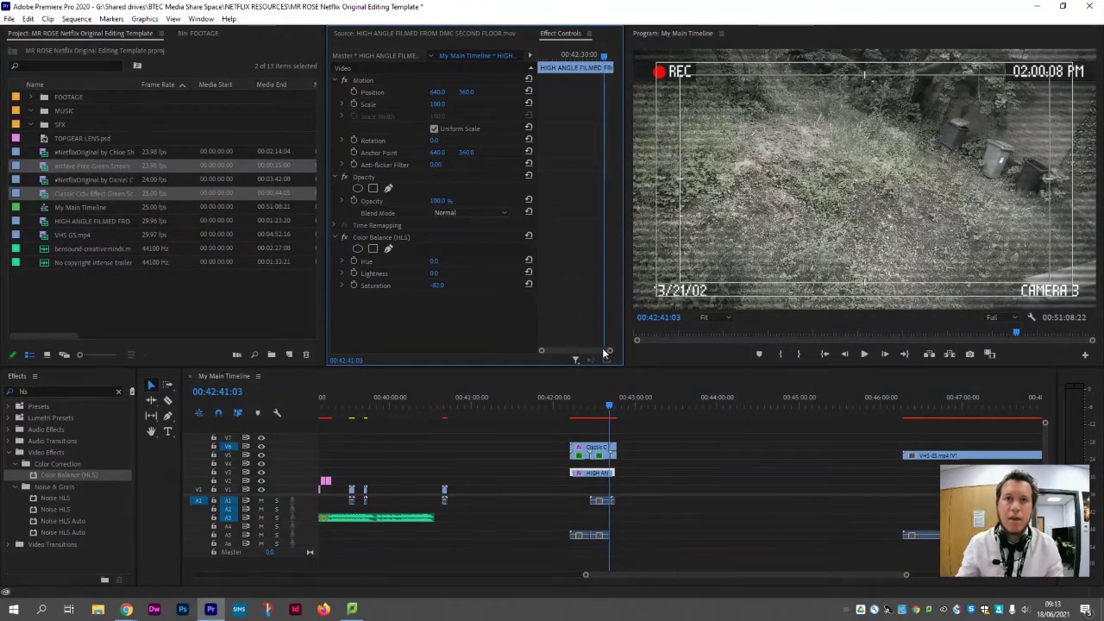